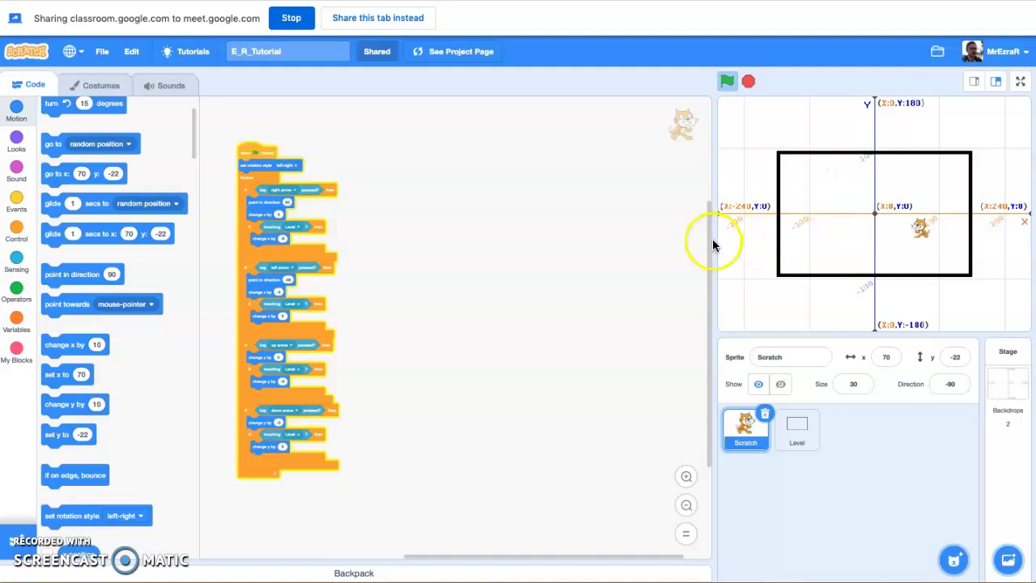
Delete the existing rectangle from the Level sprite's Level 1 costume.
click(797, 433)
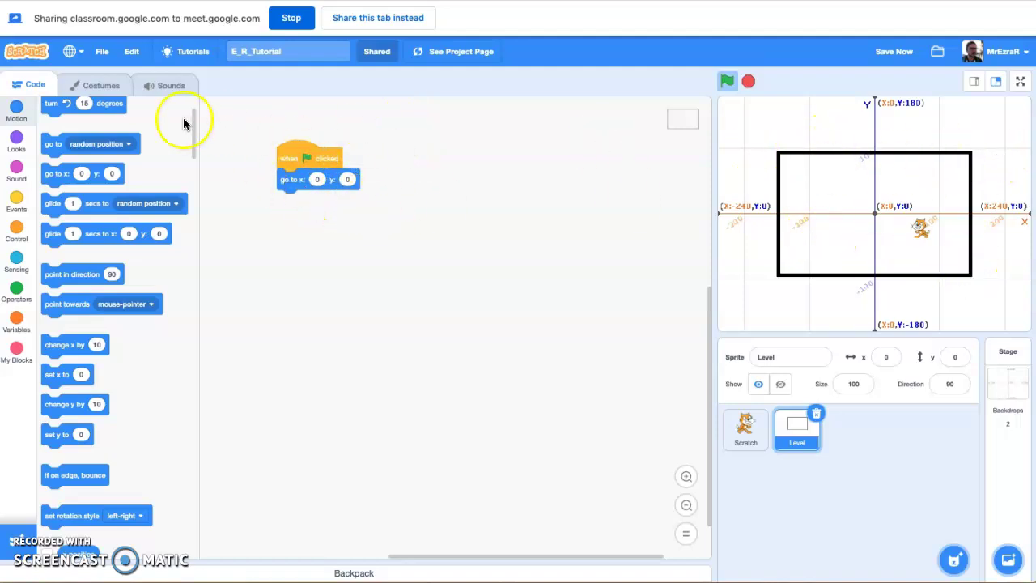
click(91, 87)
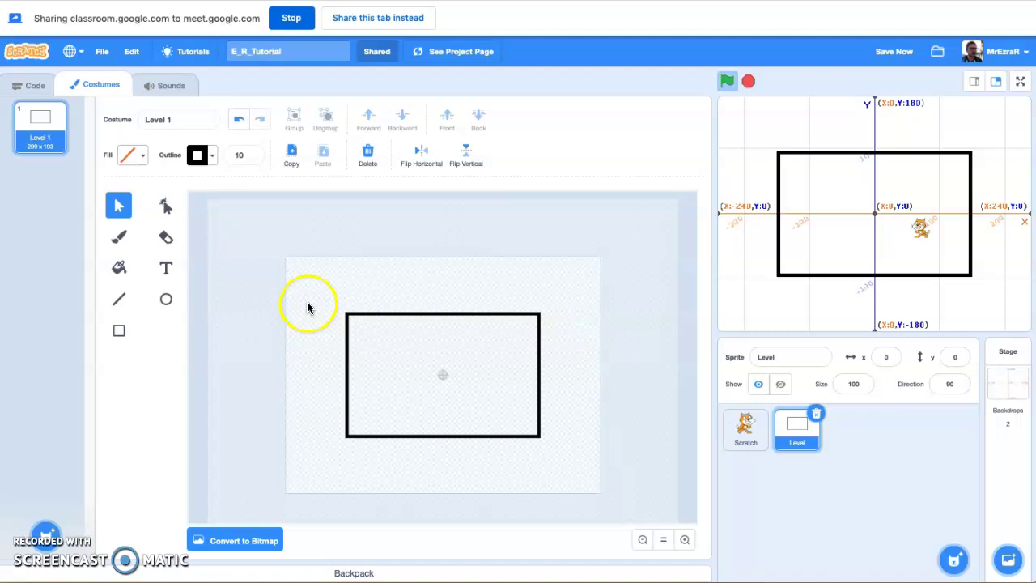
click(366, 315)
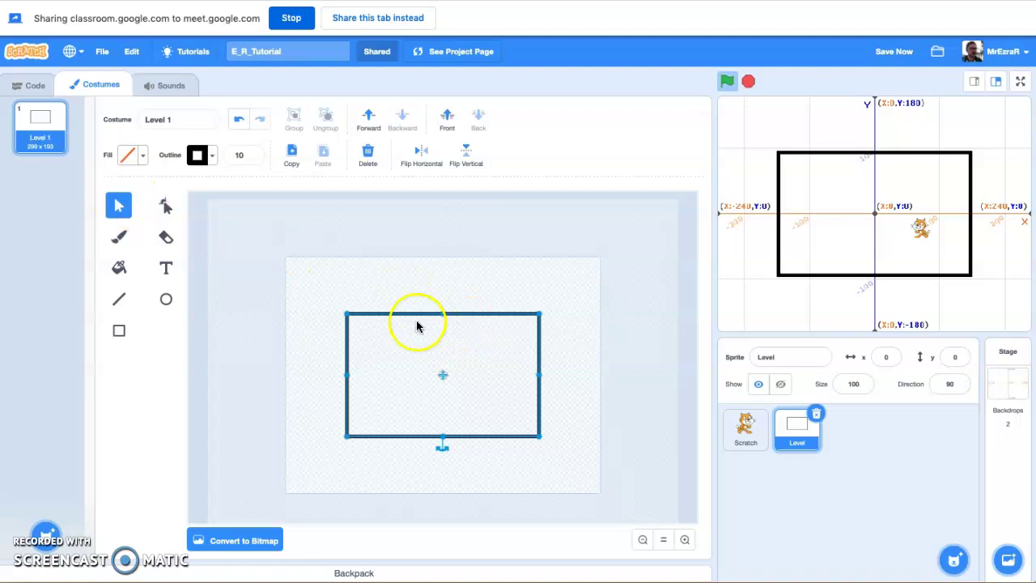
key(Delete)
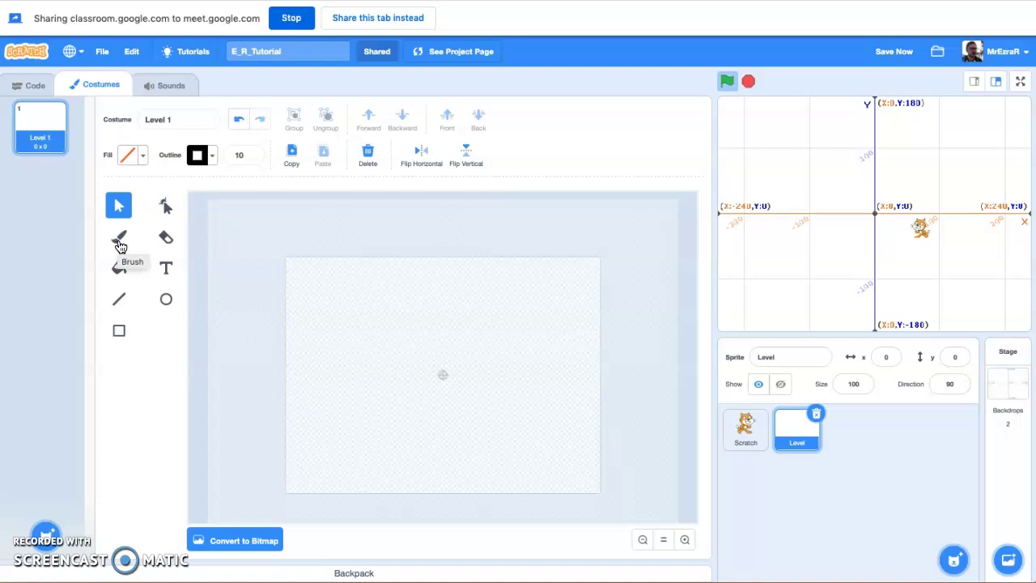
Draw two short horizontal walls from the canvas's left edge and a vertical wall down from its top edge with the Line tool.
click(125, 301)
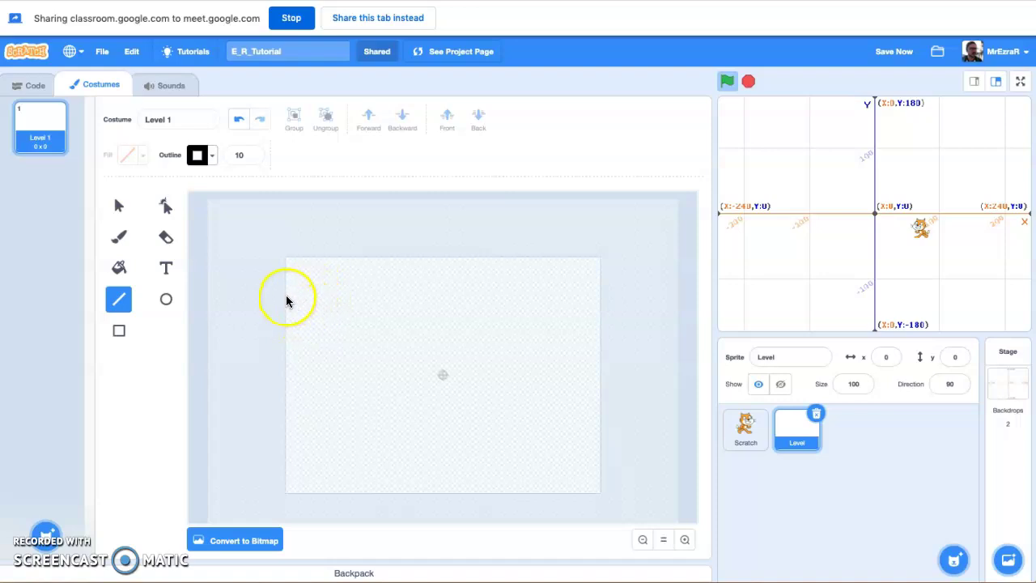
drag(285, 296, 361, 285)
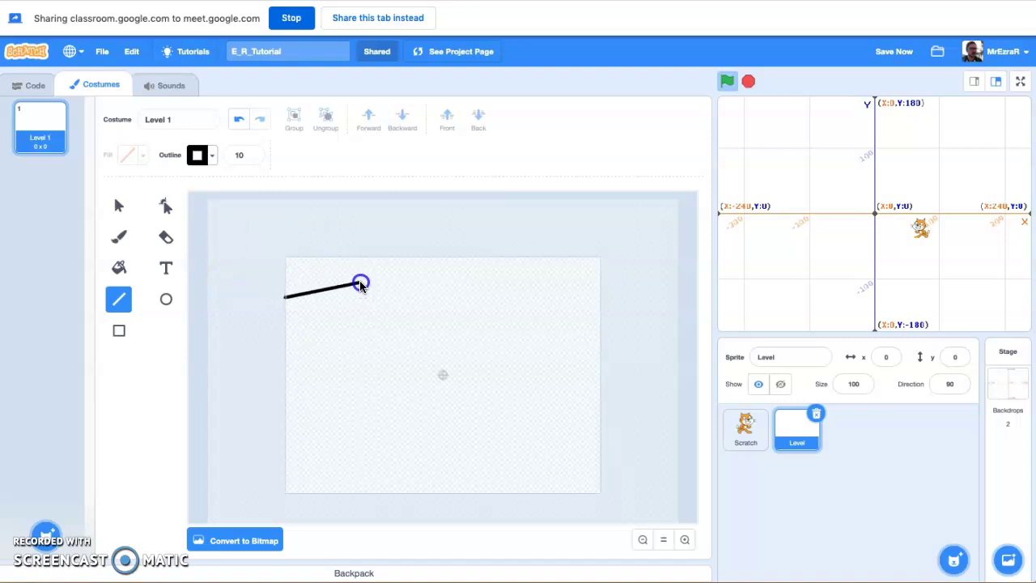
drag(361, 285, 236, 346)
drag(224, 298, 336, 307)
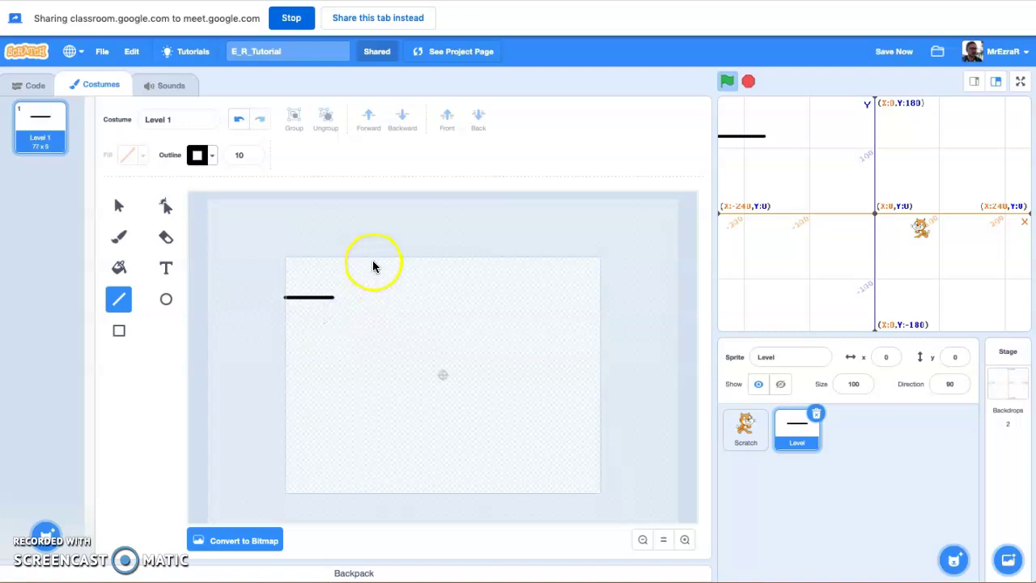
drag(370, 257, 370, 336)
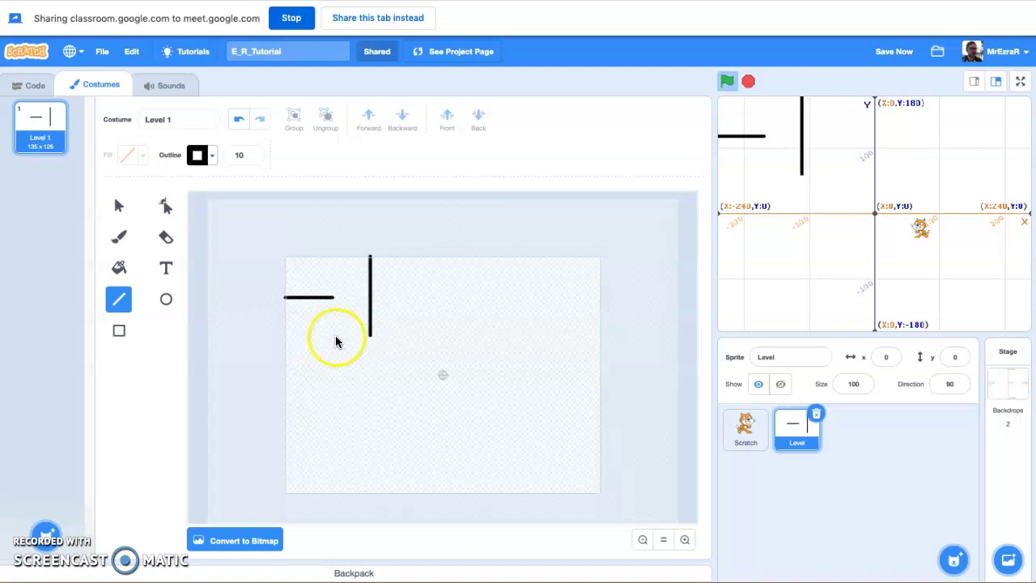
click(328, 339)
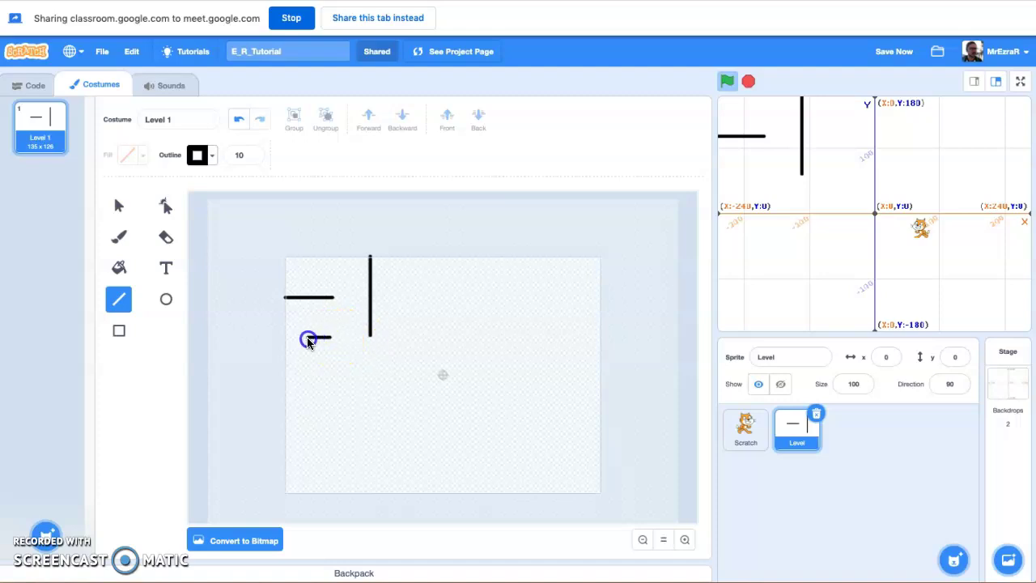
drag(288, 341, 288, 341)
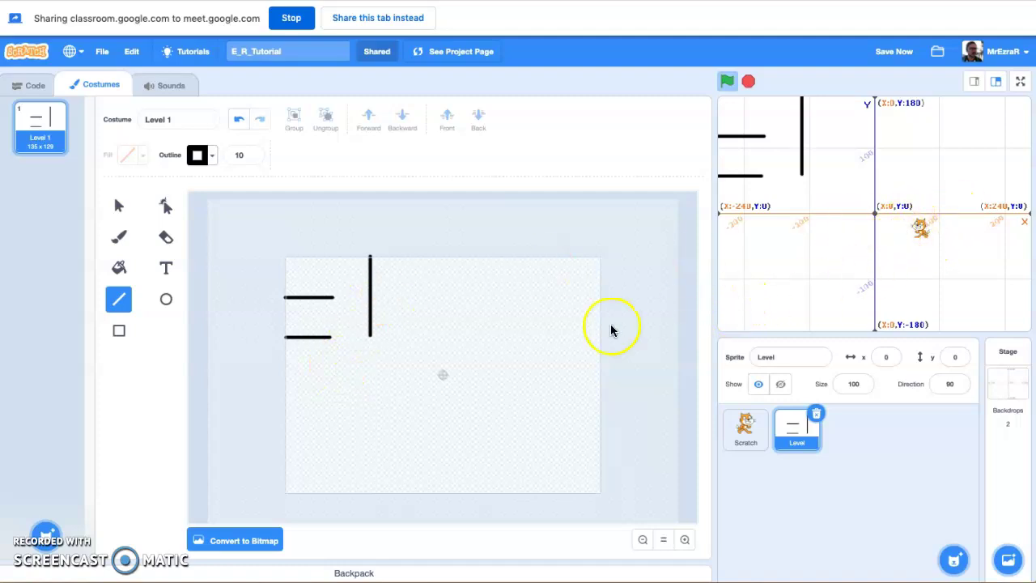
Draw a long central wall hooking back at its right end, two short vertical walls above it, and a larger parallel hook around it.
drag(336, 376, 530, 374)
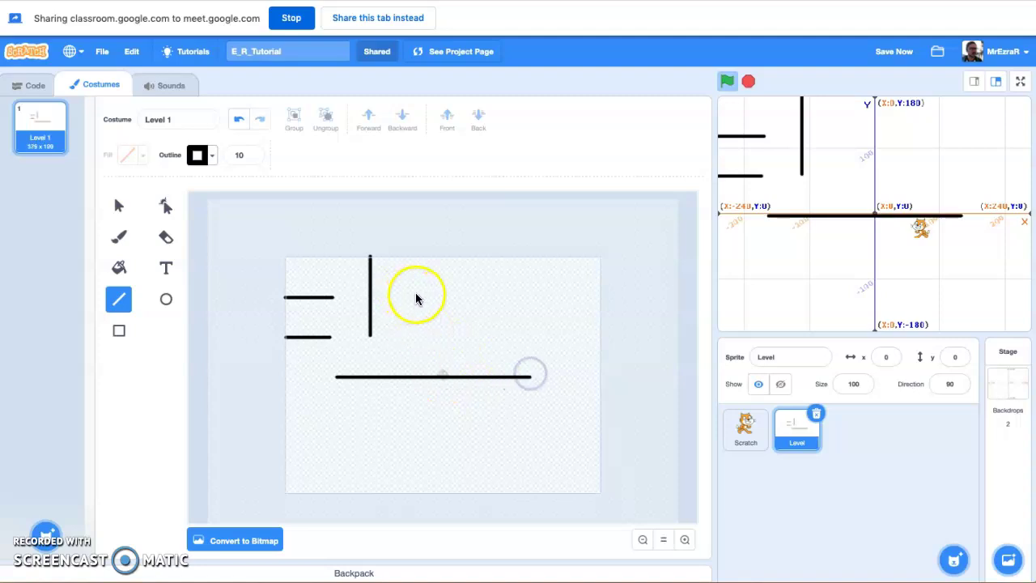
drag(411, 297, 411, 344)
drag(453, 299, 453, 344)
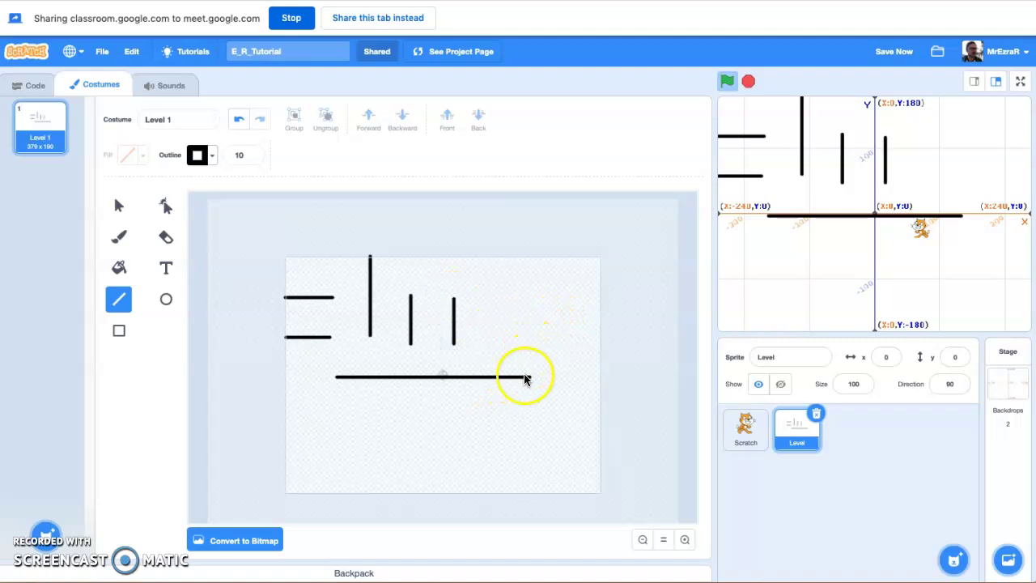
mouse_move(529, 377)
mouse_down()
mouse_move(530, 327)
mouse_move(492, 333)
mouse_up()
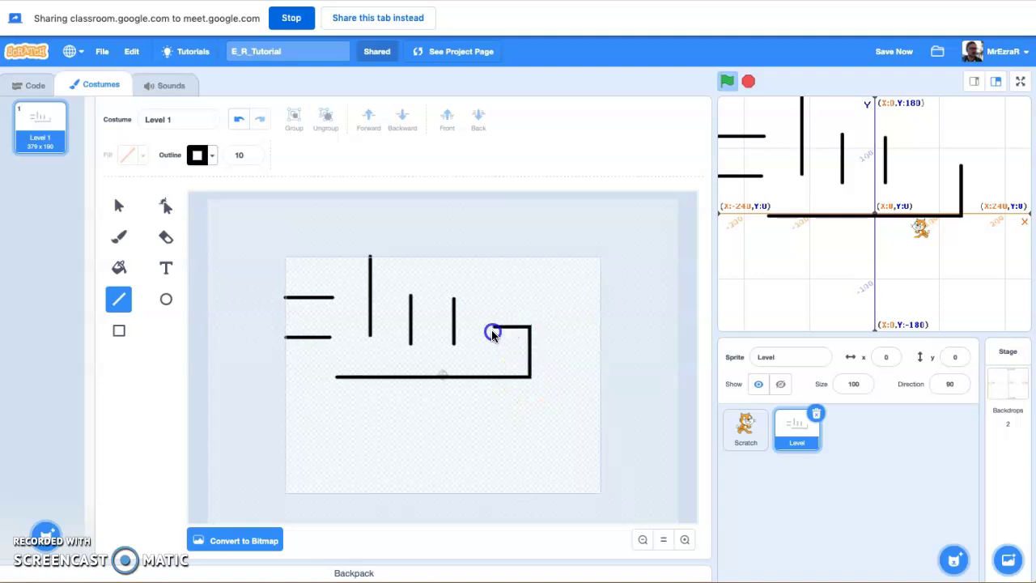
mouse_move(495, 289)
mouse_down()
mouse_move(583, 291)
mouse_move(561, 291)
mouse_move(555, 411)
mouse_move(340, 419)
mouse_up()
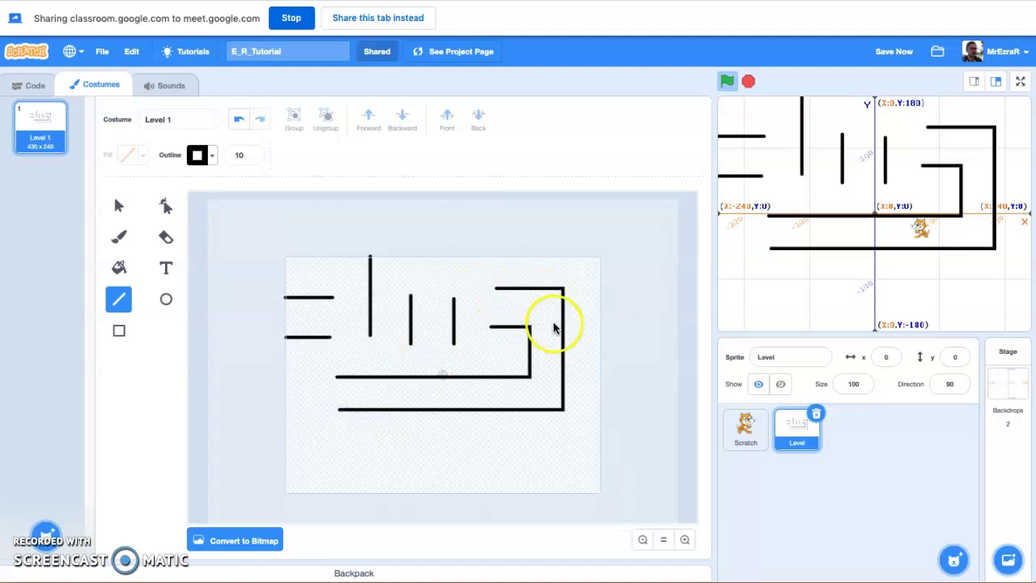
Draw the lower maze walls: horizontal lines at both canvas sides, a vertical below the outer hook, and another rising from the bottom edge.
drag(511, 450, 597, 451)
click(478, 450)
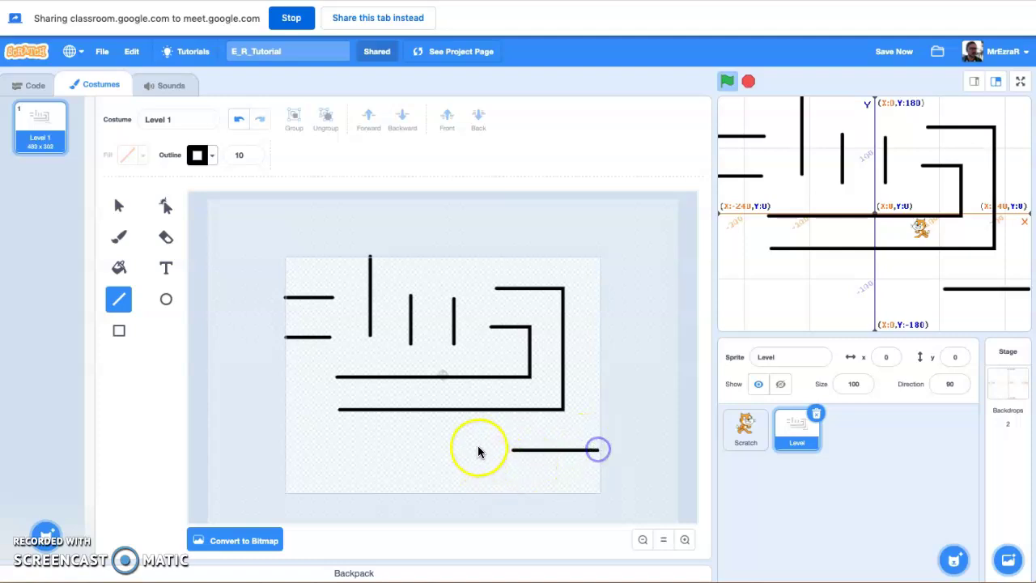
mouse_move(466, 421)
mouse_down()
mouse_move(468, 457)
mouse_move(416, 476)
mouse_move(414, 493)
mouse_up()
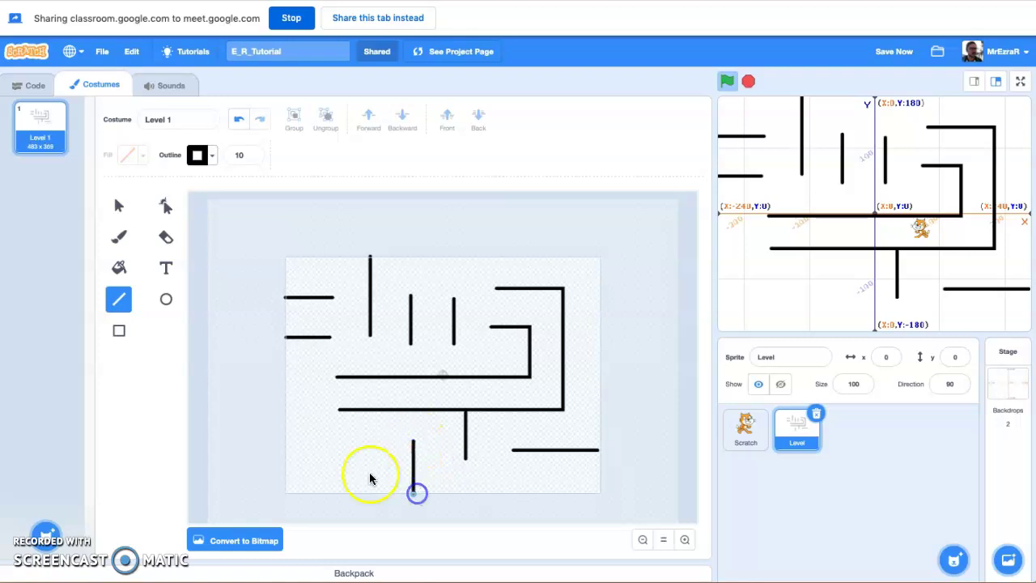
drag(365, 455, 295, 463)
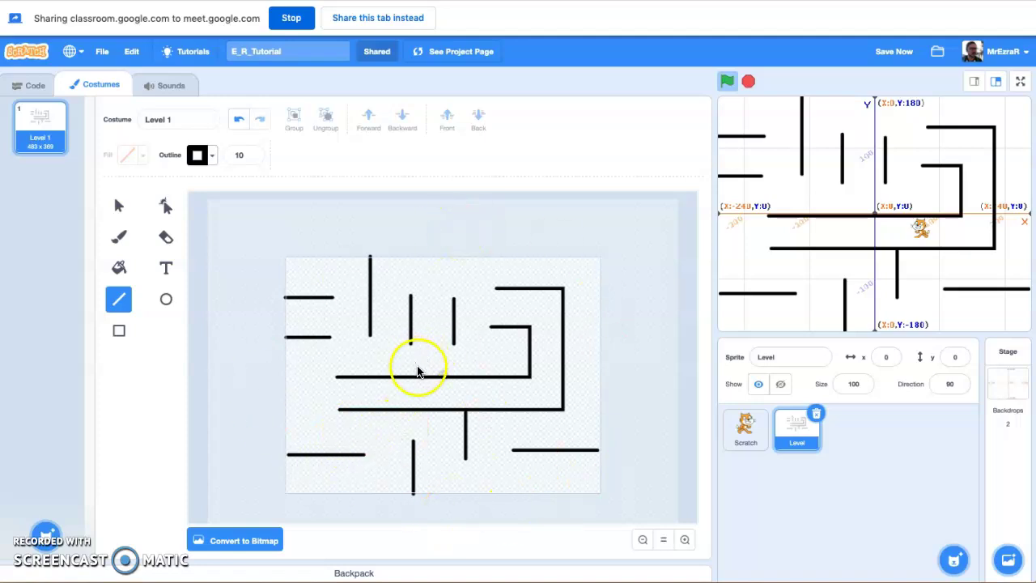
Stretch the tall vertical wall upward past the canvas's top edge.
click(118, 207)
click(369, 286)
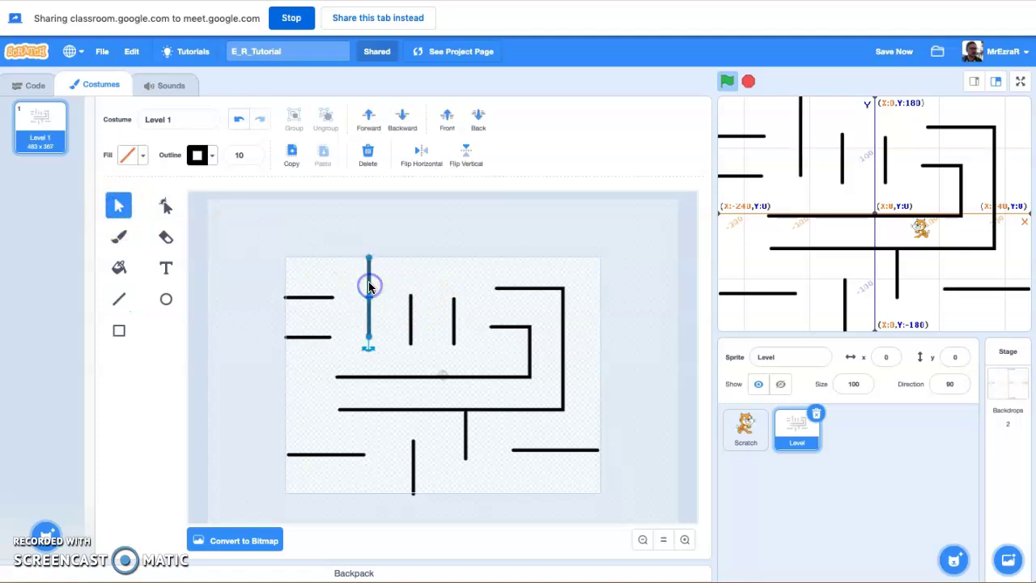
drag(371, 254, 372, 221)
drag(365, 346, 389, 330)
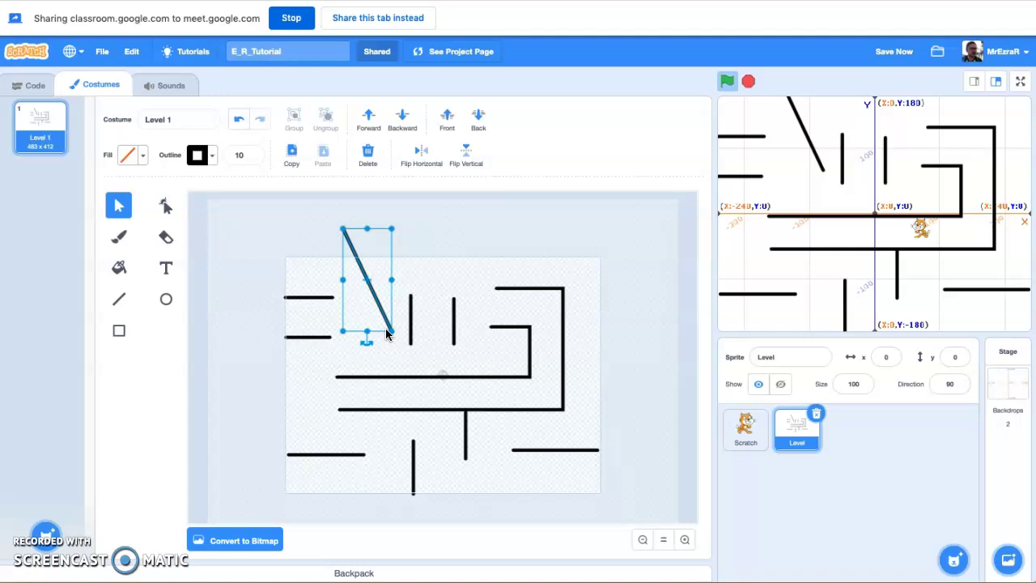
key(ctrl+z)
click(388, 280)
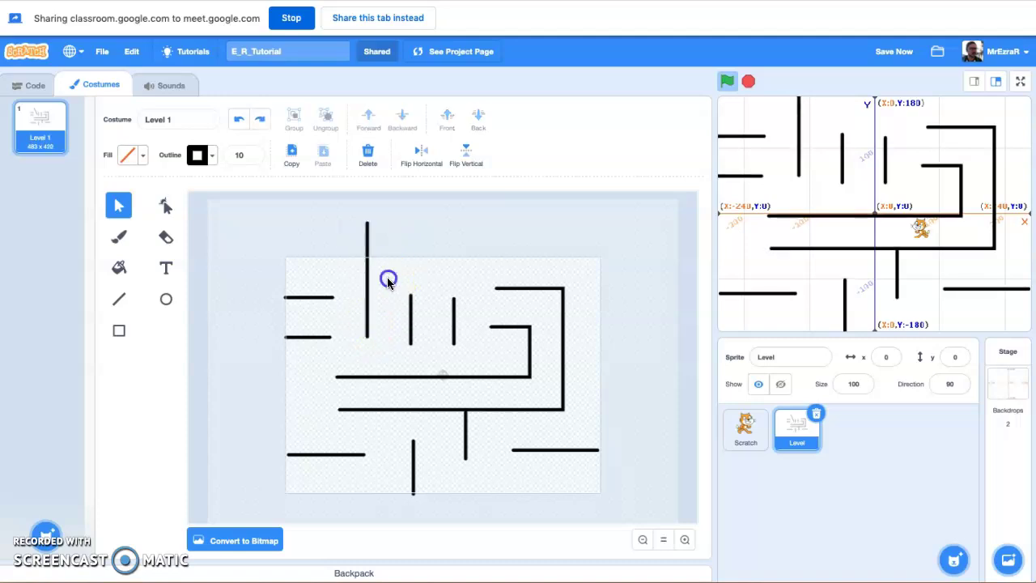
Reshape the two short vertical walls to end level with the tall wall, and shift the outer hook slightly left.
click(165, 208)
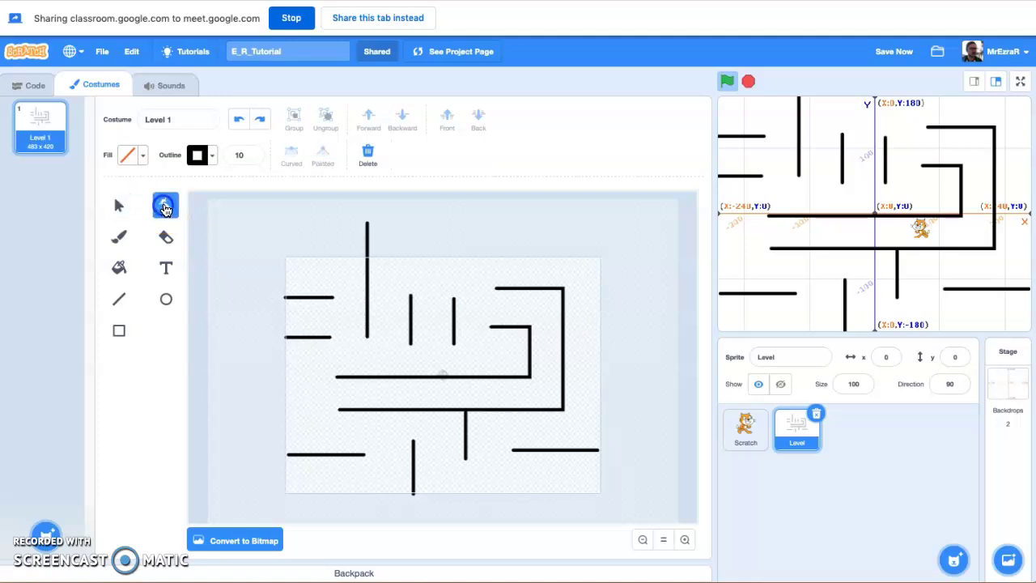
click(411, 298)
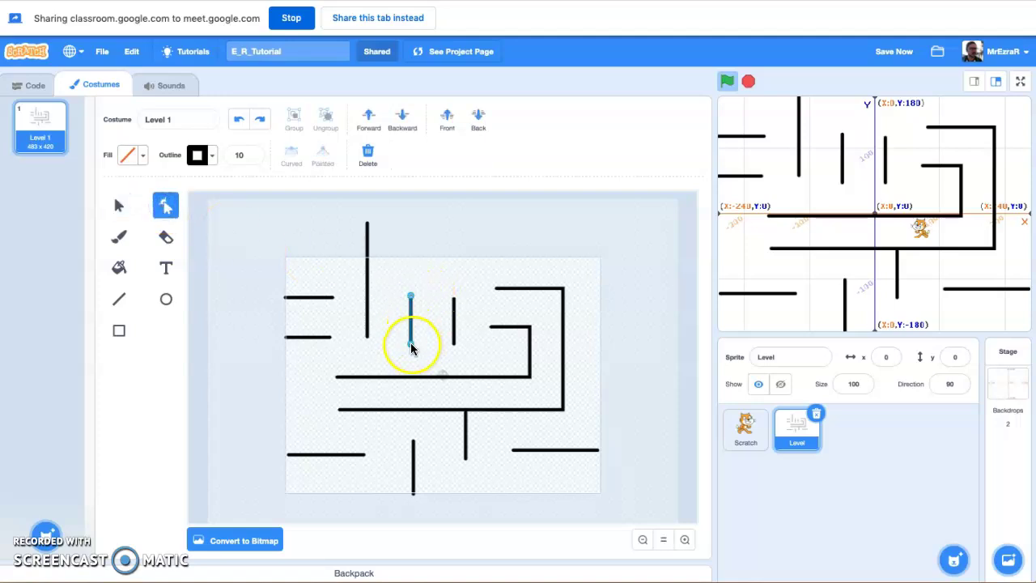
drag(411, 336, 411, 330)
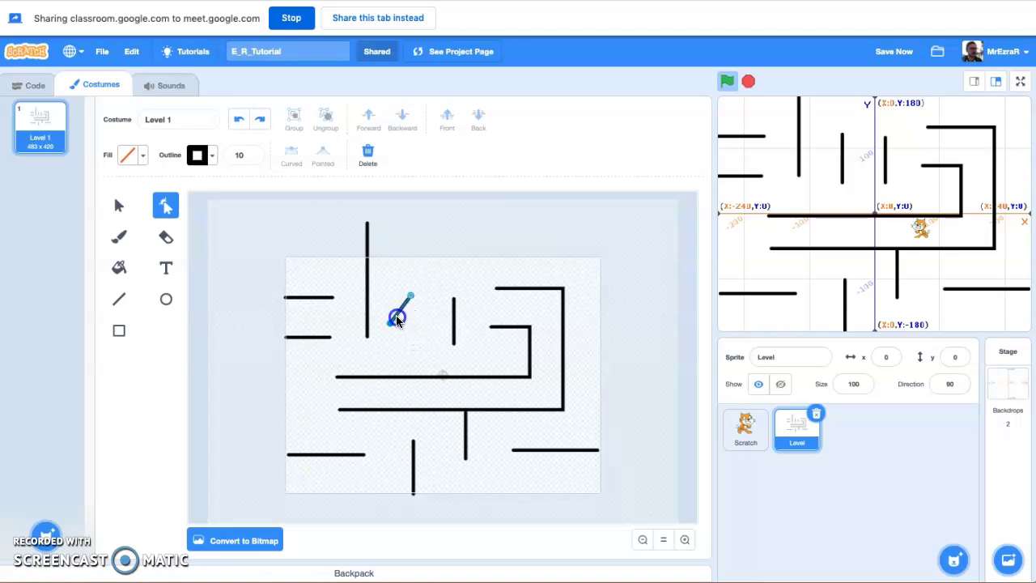
drag(418, 339, 411, 337)
click(455, 341)
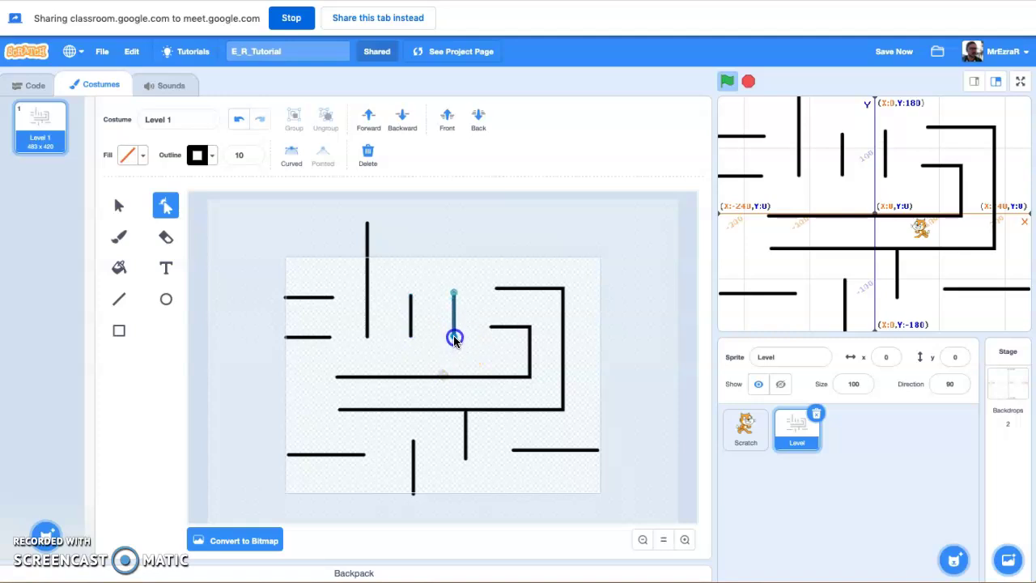
click(454, 339)
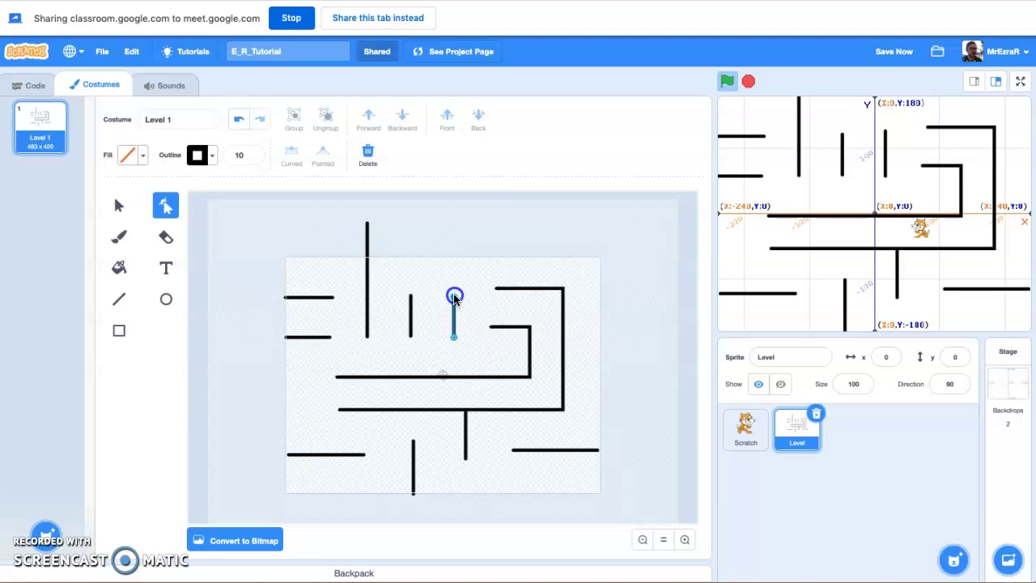
click(490, 292)
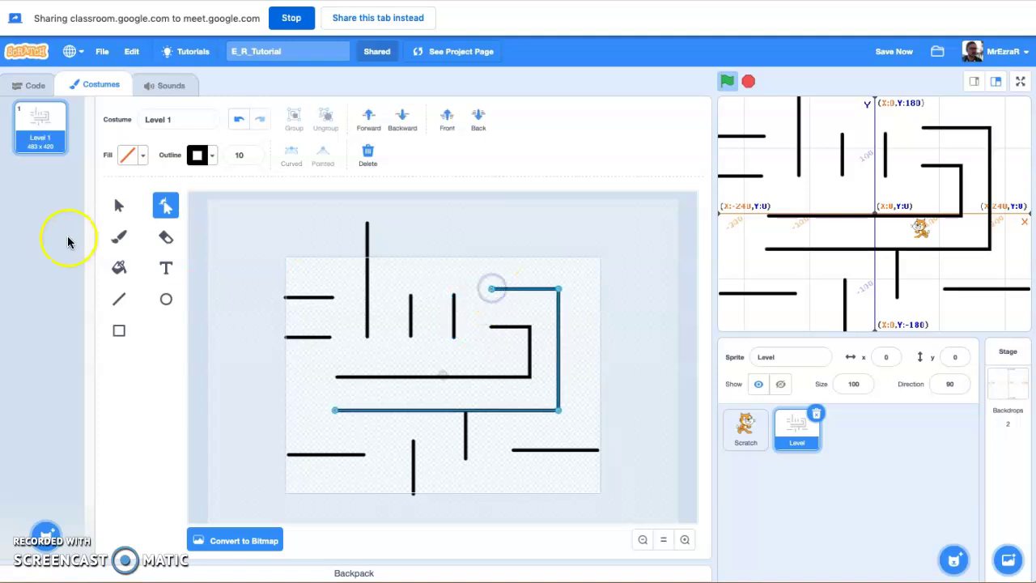
Join the upper ends of the two short vertical walls with a straight horizontal line.
click(119, 299)
drag(491, 292, 482, 266)
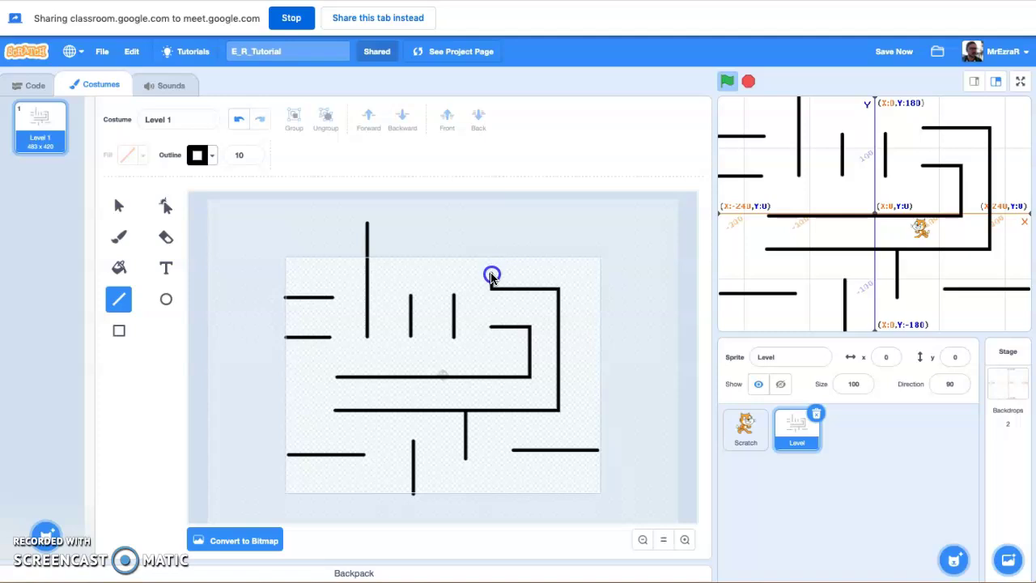
key(ctrl+z)
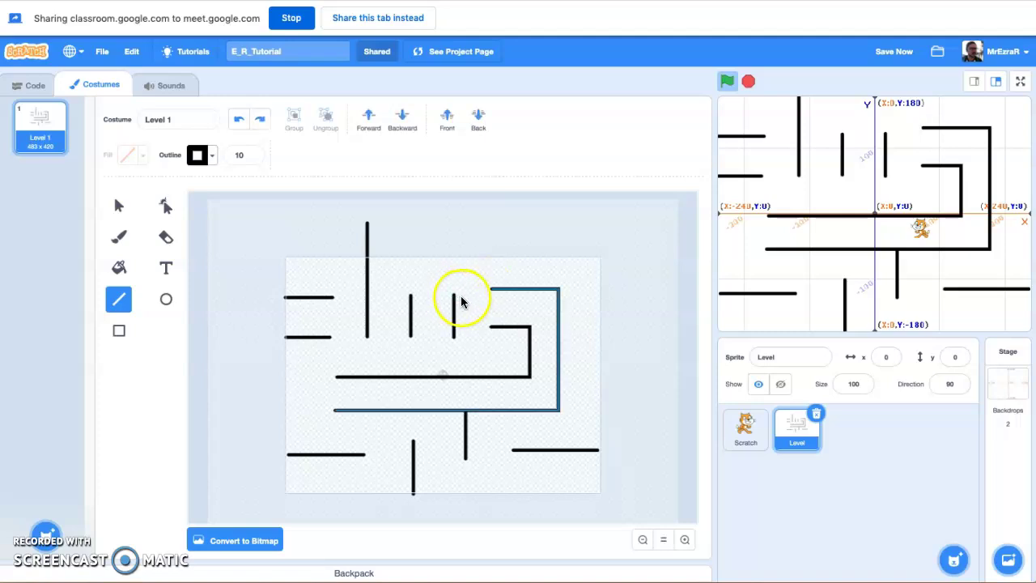
drag(411, 295, 454, 295)
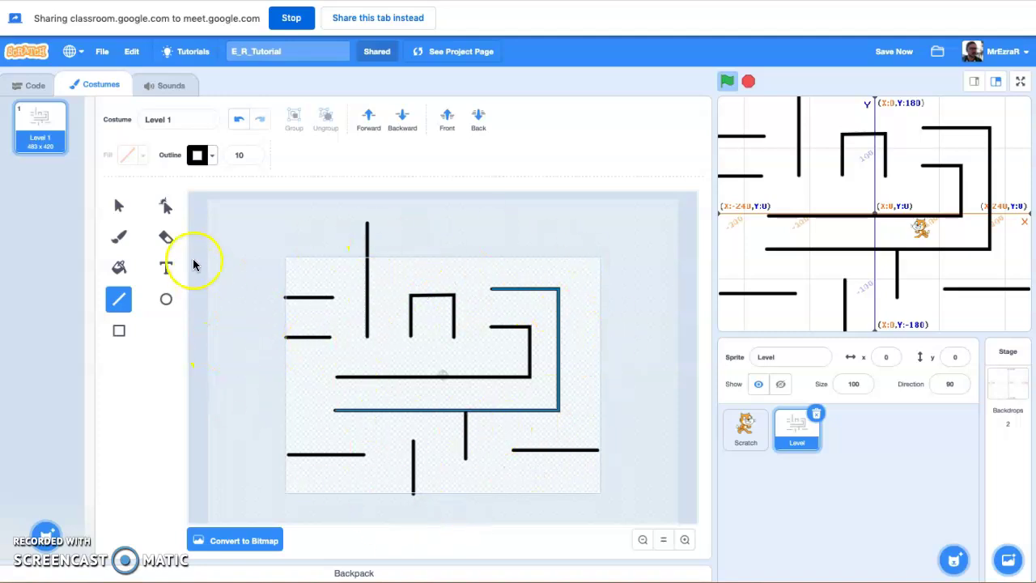
Adjust the tall vertical wall's lower end and move the lower-left horizontal wall slightly past the canvas's left edge.
click(164, 207)
click(367, 337)
mouse_move(366, 339)
mouse_down()
mouse_move(368, 312)
mouse_move(368, 341)
mouse_up()
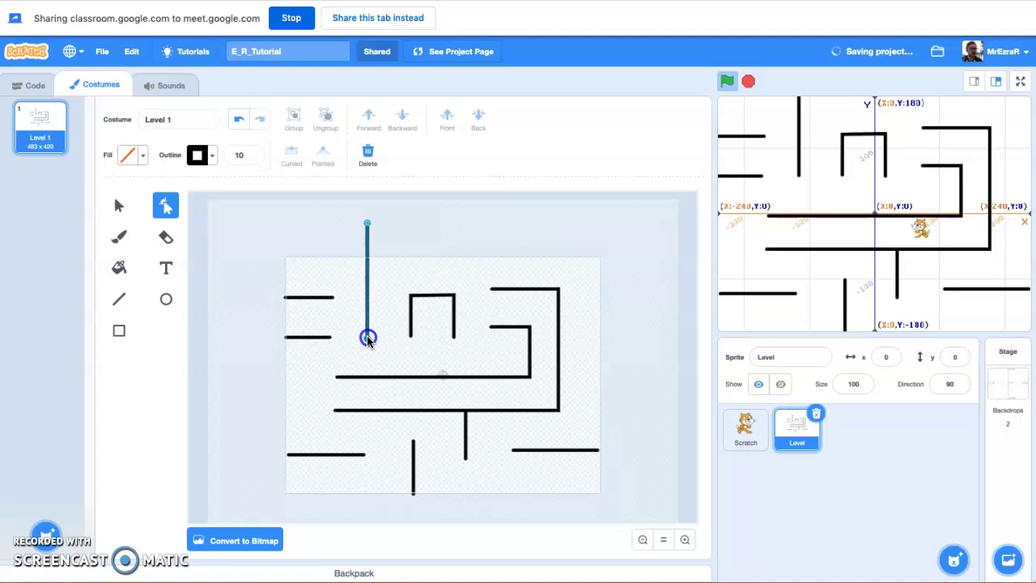
click(369, 339)
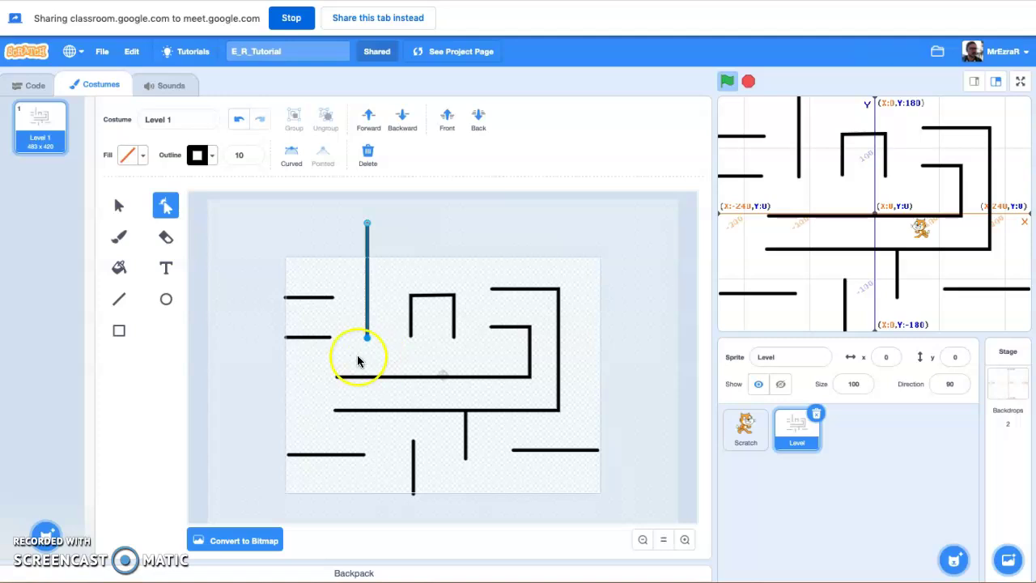
click(287, 455)
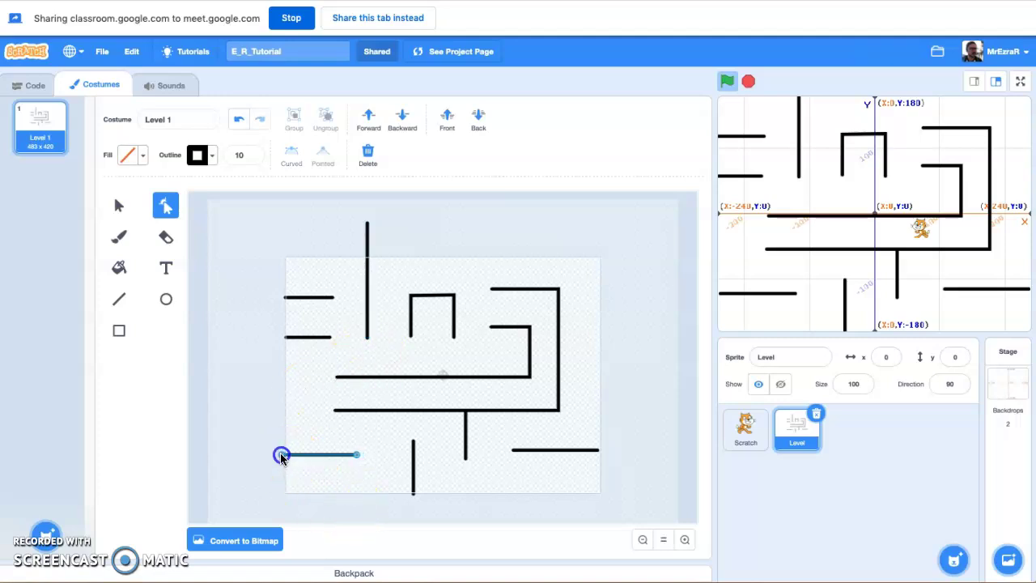
Narrow the inner hook by moving its upper and lower right corners slightly left, keeping its side vertical.
click(389, 409)
click(532, 354)
click(531, 376)
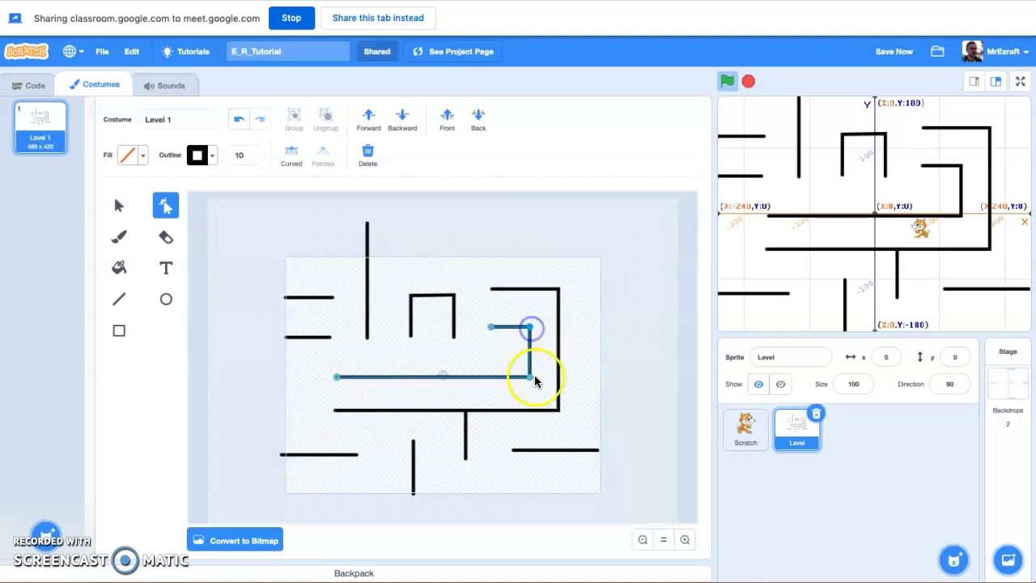
drag(530, 328, 522, 327)
click(532, 371)
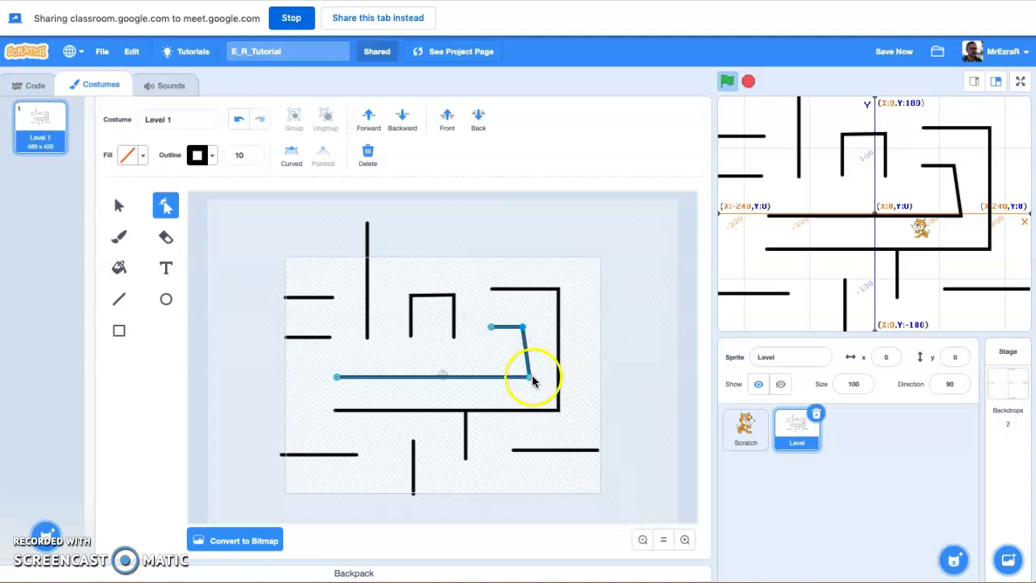
drag(526, 378, 522, 377)
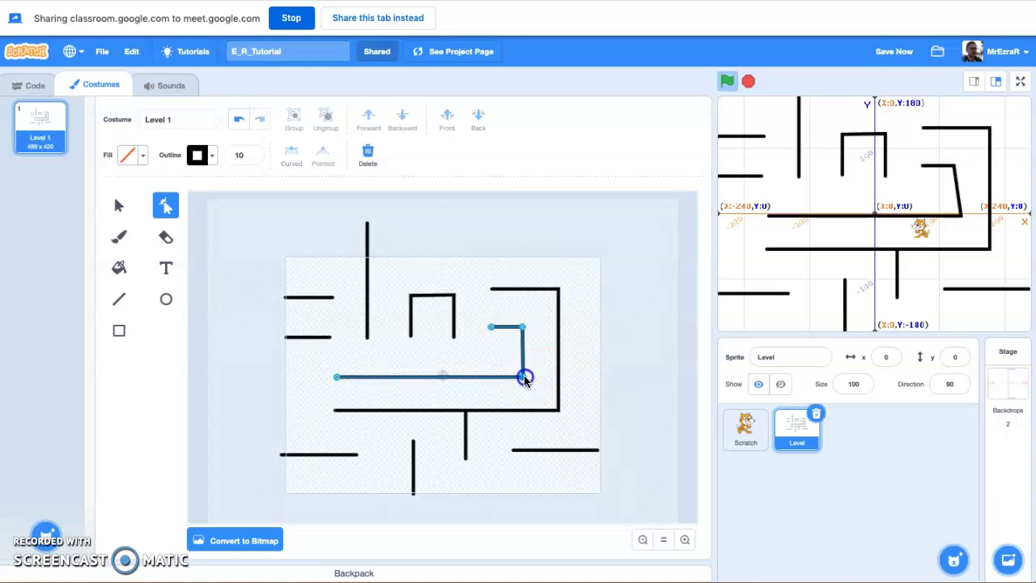
Shift the inner hook's two right corners further left to widen the passage beside the outer hook, keeping the side upright.
click(527, 327)
drag(527, 326, 530, 326)
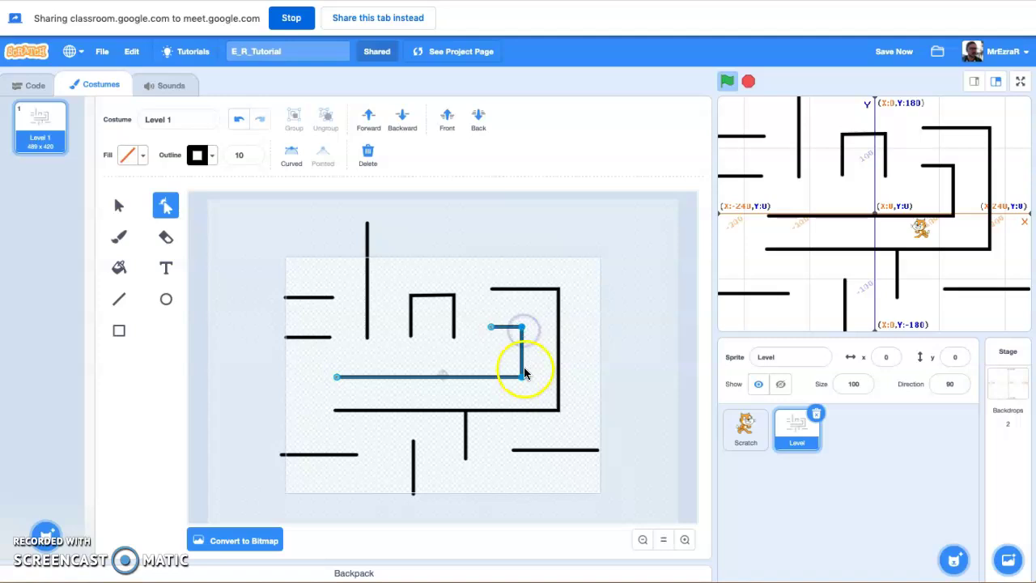
drag(522, 376, 518, 376)
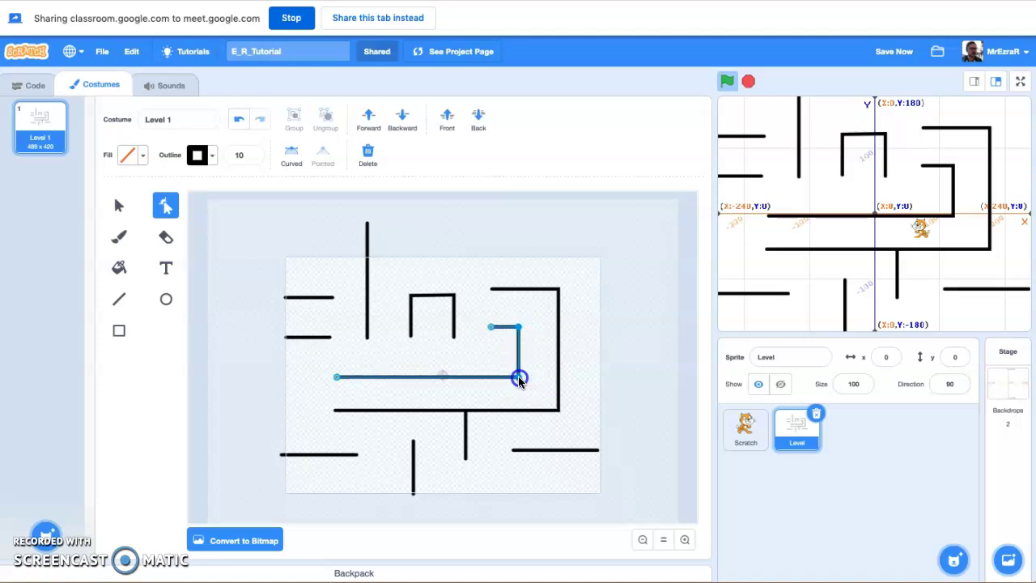
click(497, 312)
click(544, 387)
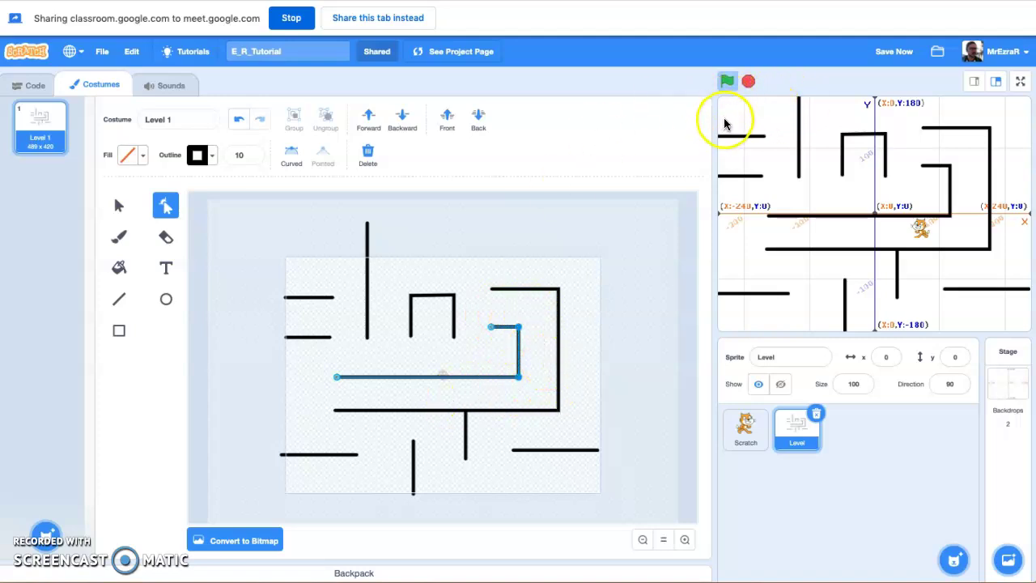
Deselect the inner hook and run the project to test how the cat fits through the maze.
click(727, 84)
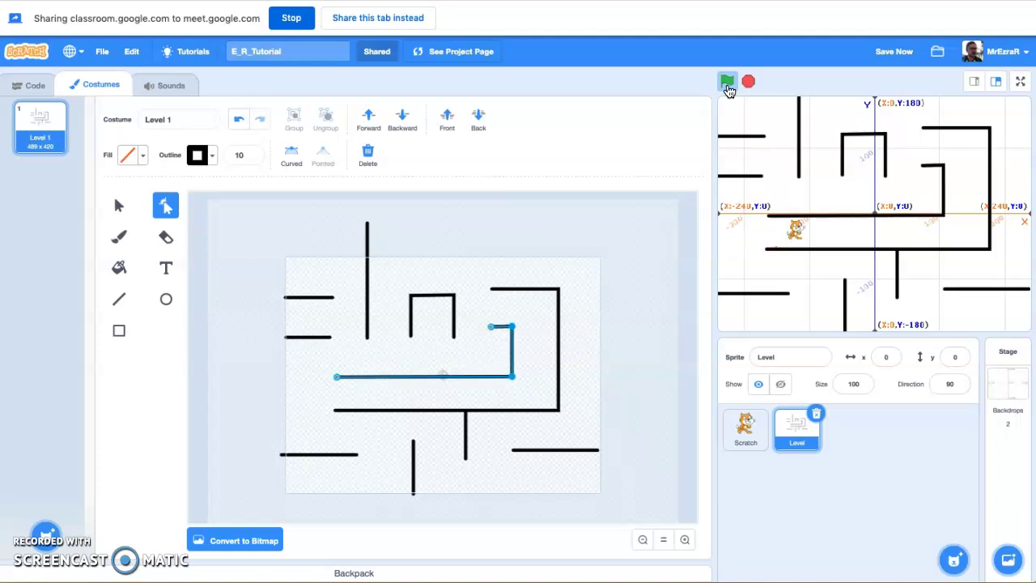
click(537, 348)
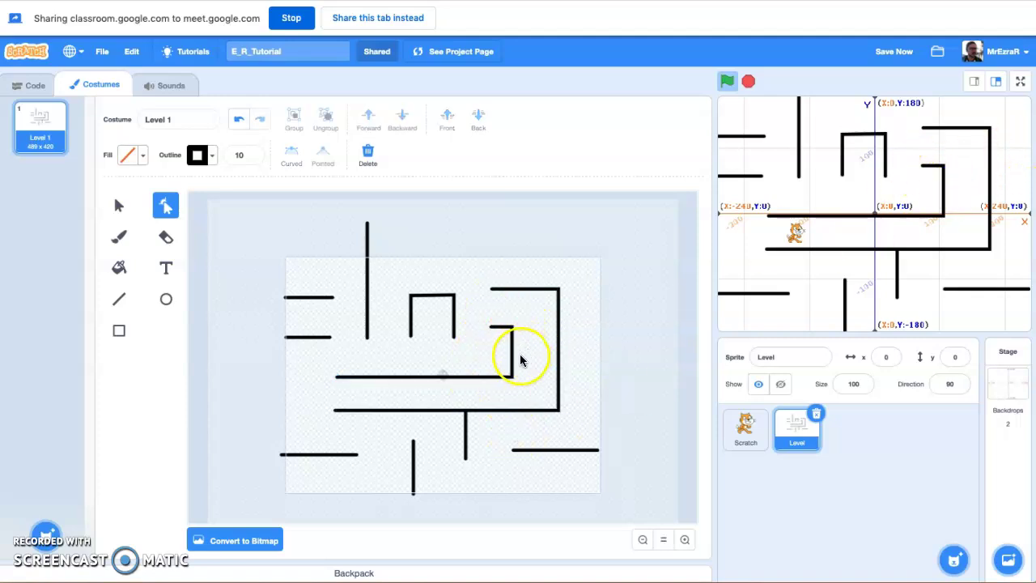
click(728, 85)
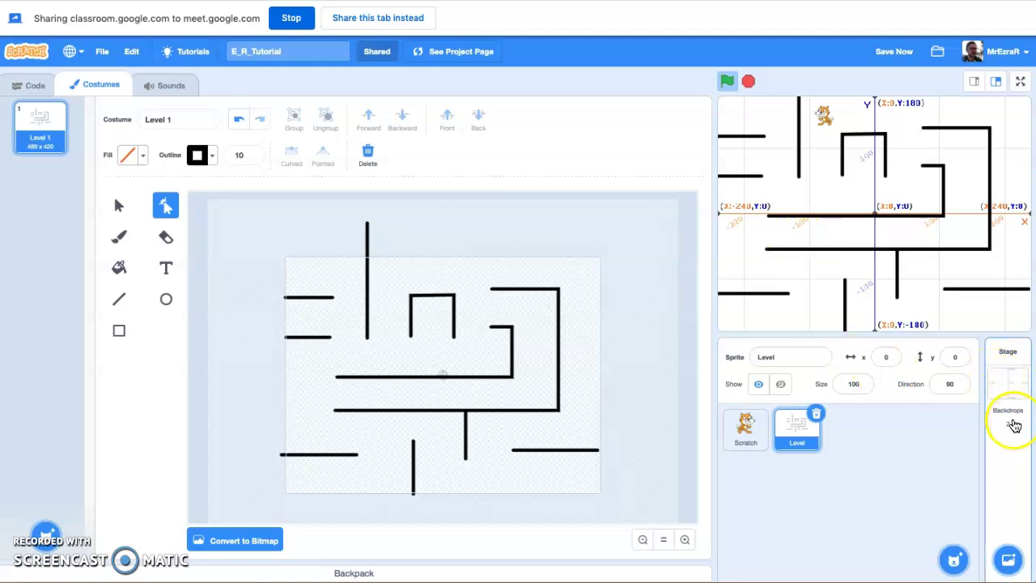
Add the Savanna backdrop from the backdrop library to the stage.
click(1007, 559)
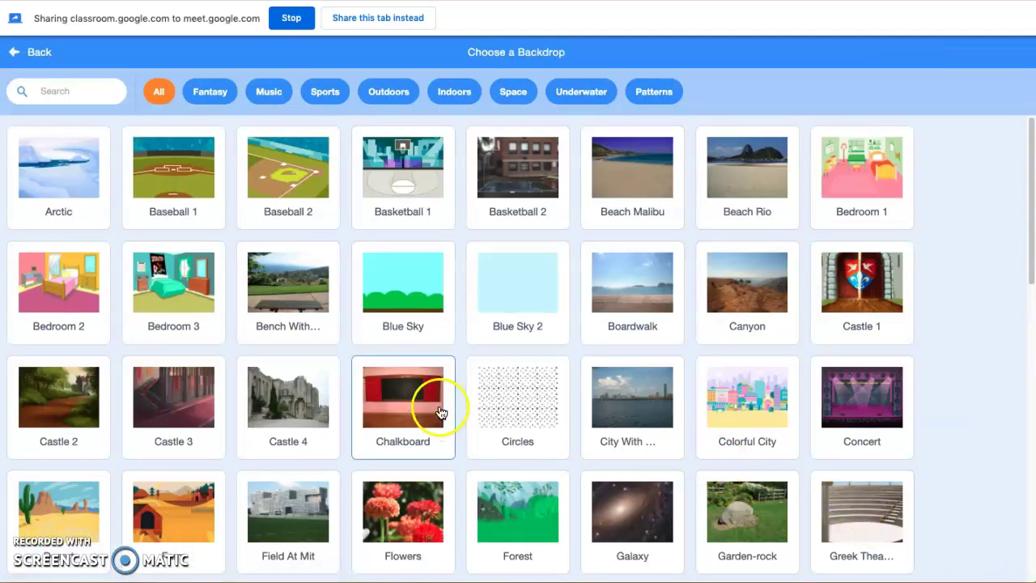
scroll(441, 410, down, 2)
scroll(439, 412, down, 3)
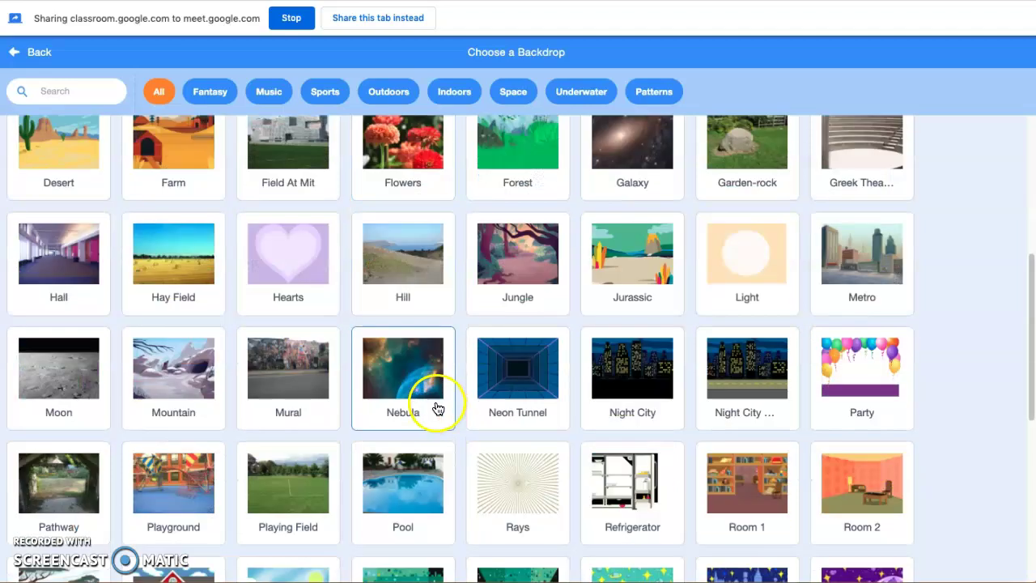
scroll(437, 410, down, 1)
scroll(437, 408, down, 3)
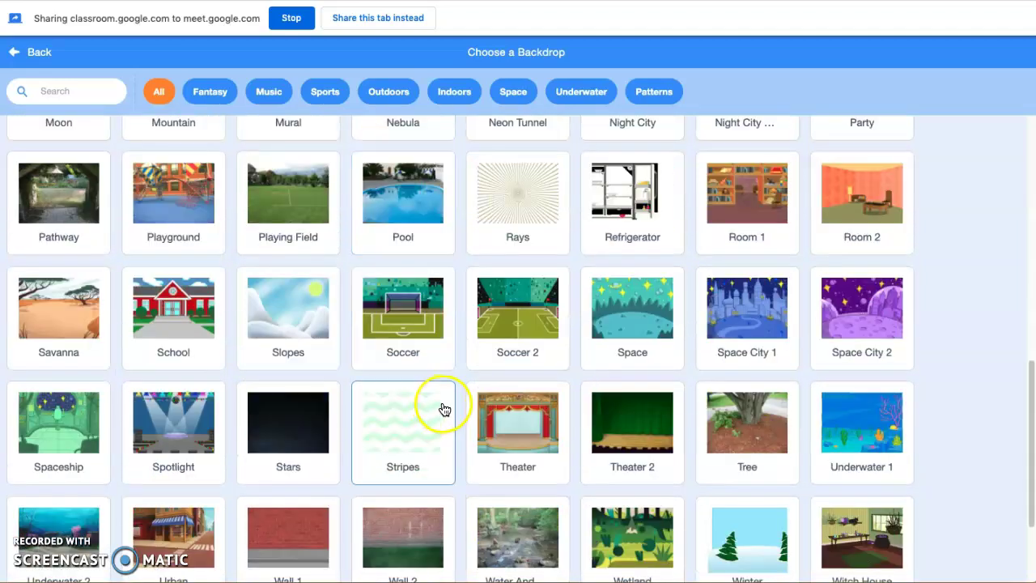
scroll(446, 407, down, 2)
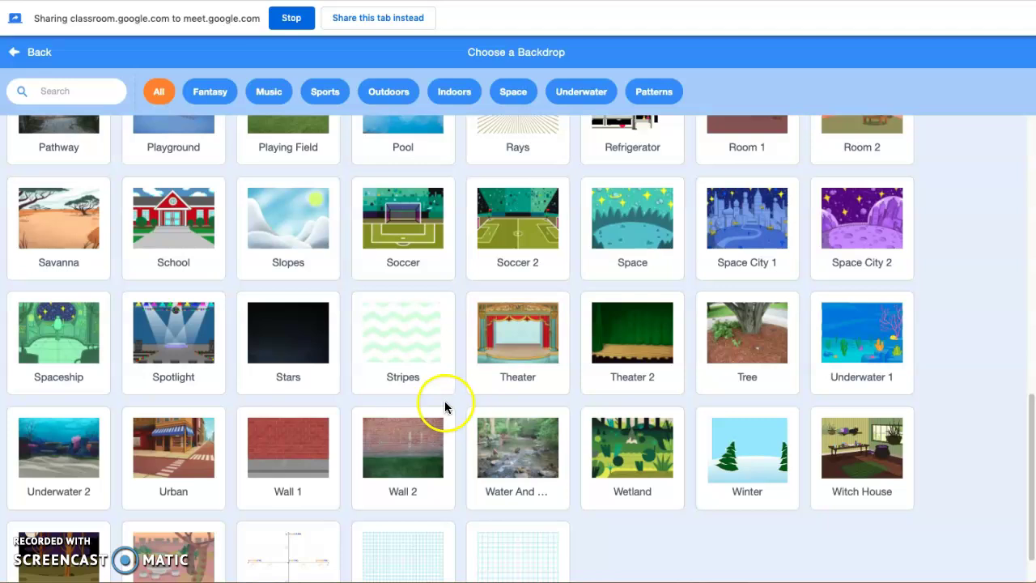
scroll(446, 407, down, 1)
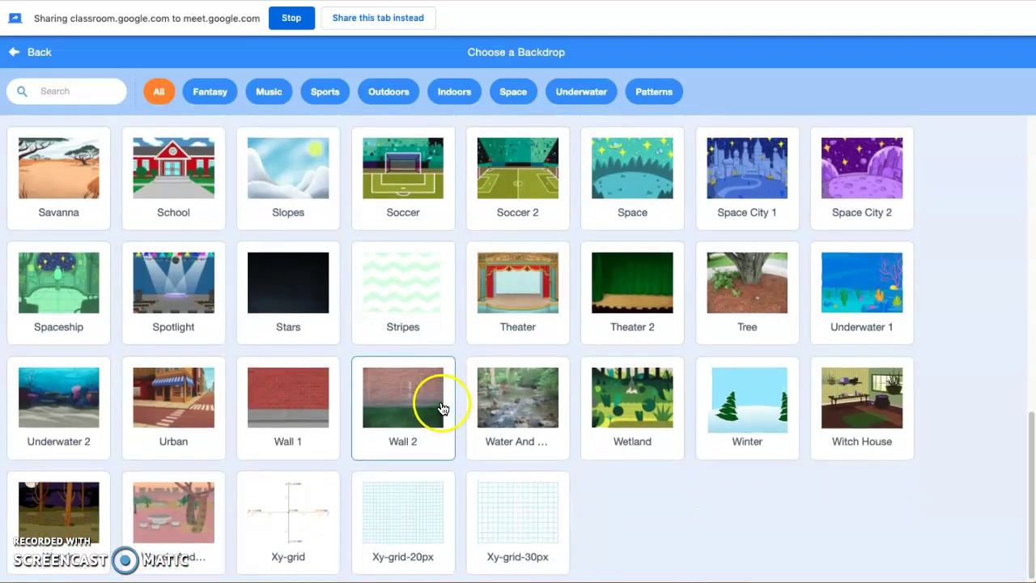
scroll(442, 408, up, 2)
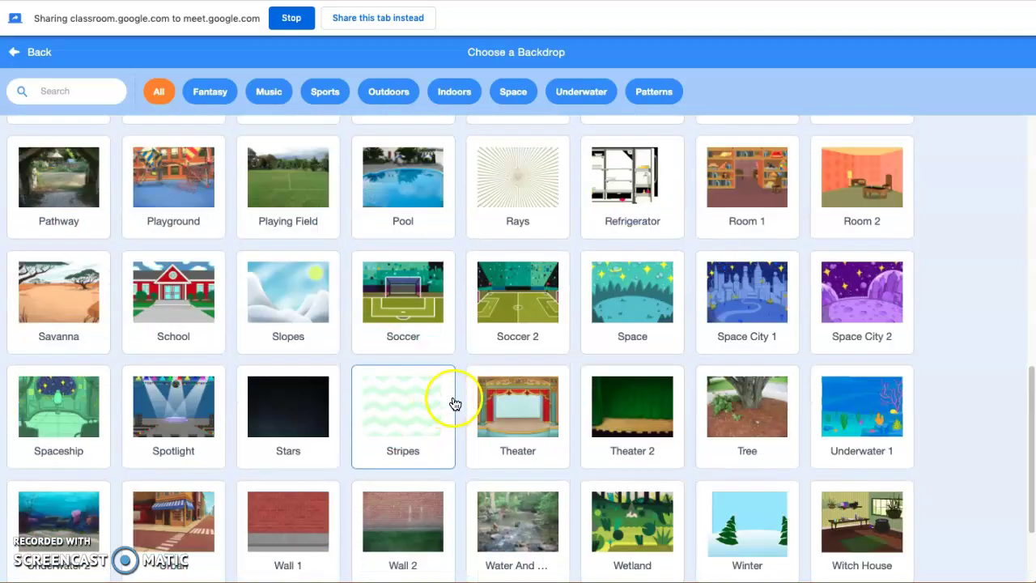
click(59, 302)
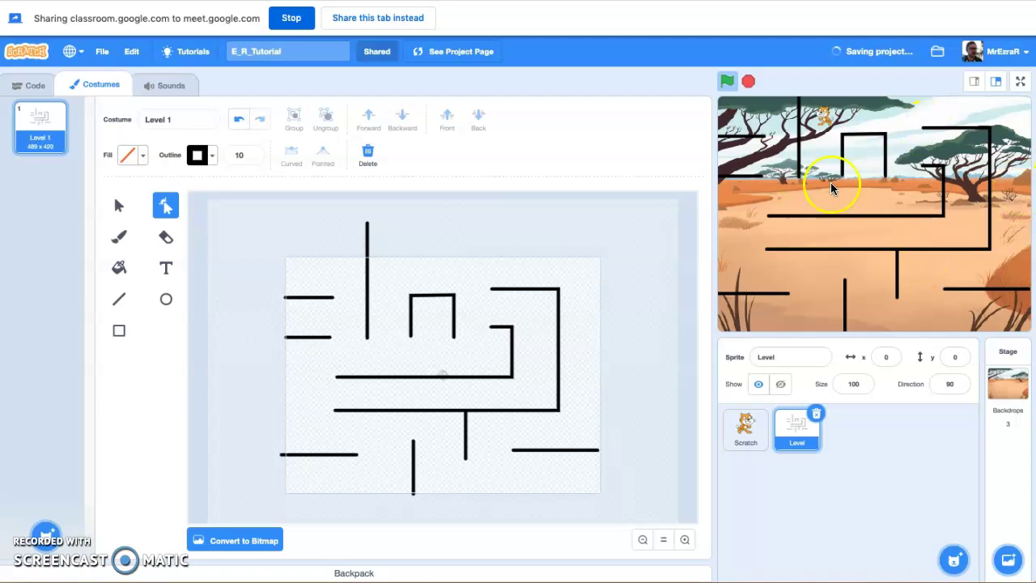
Switch the stage to the Xy-grid backdrop and reopen the Level sprite's costume for editing.
click(1008, 384)
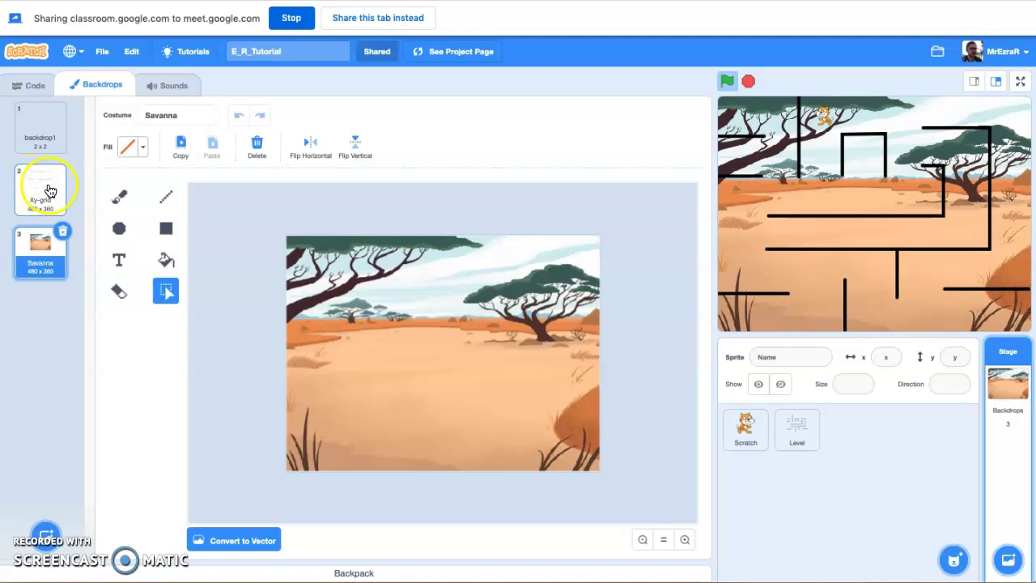
click(39, 191)
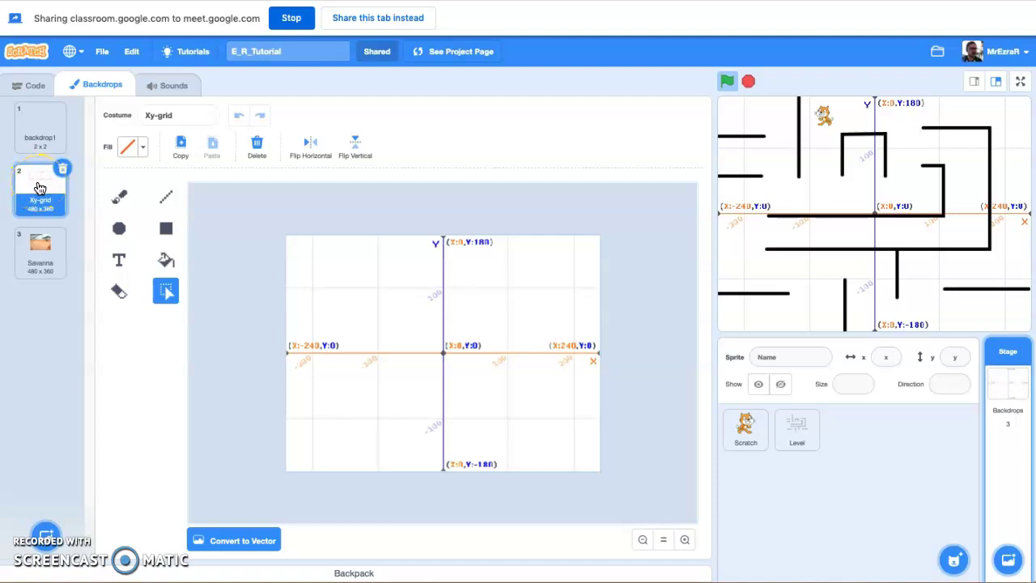
click(24, 86)
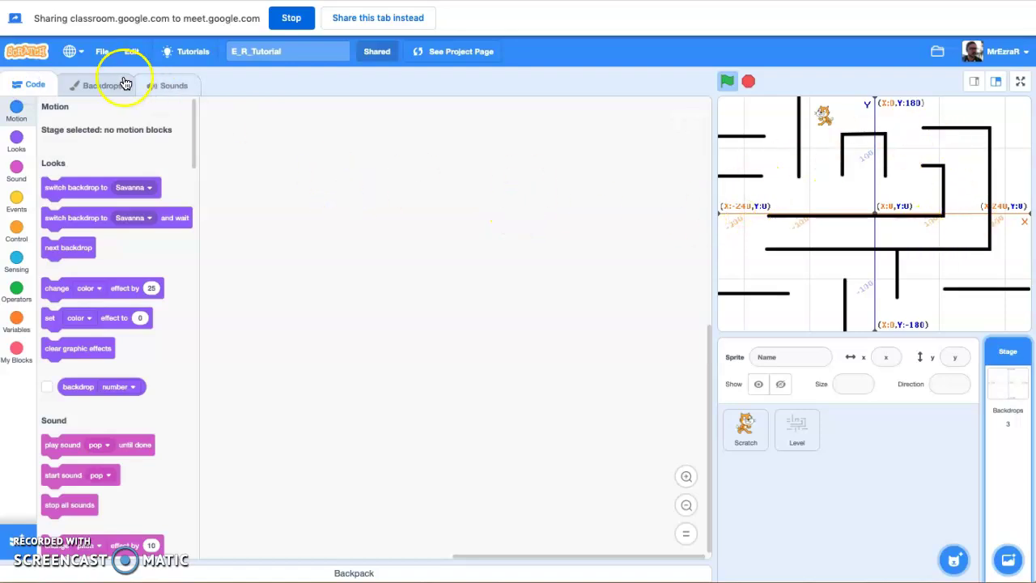
click(797, 428)
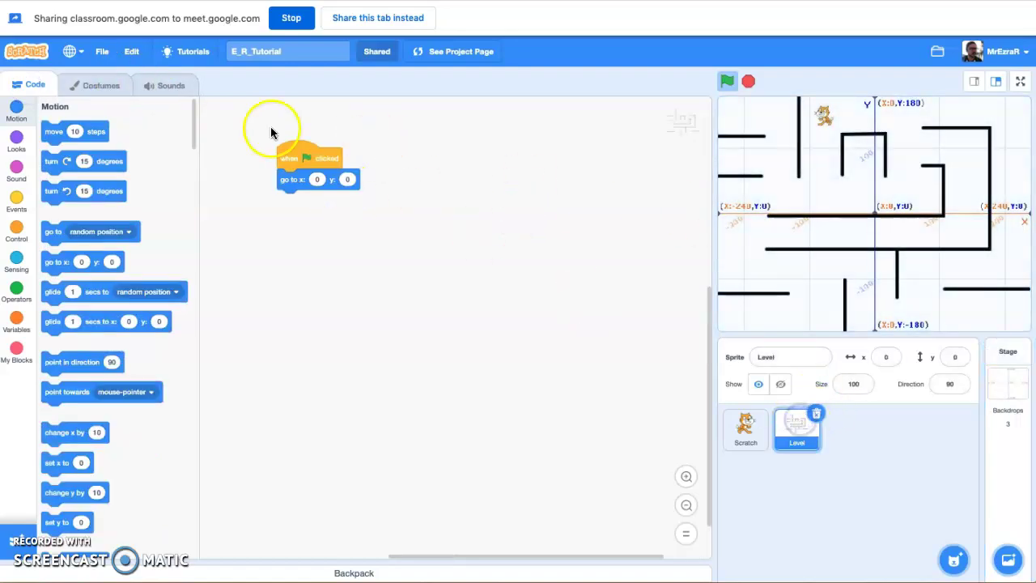
click(94, 82)
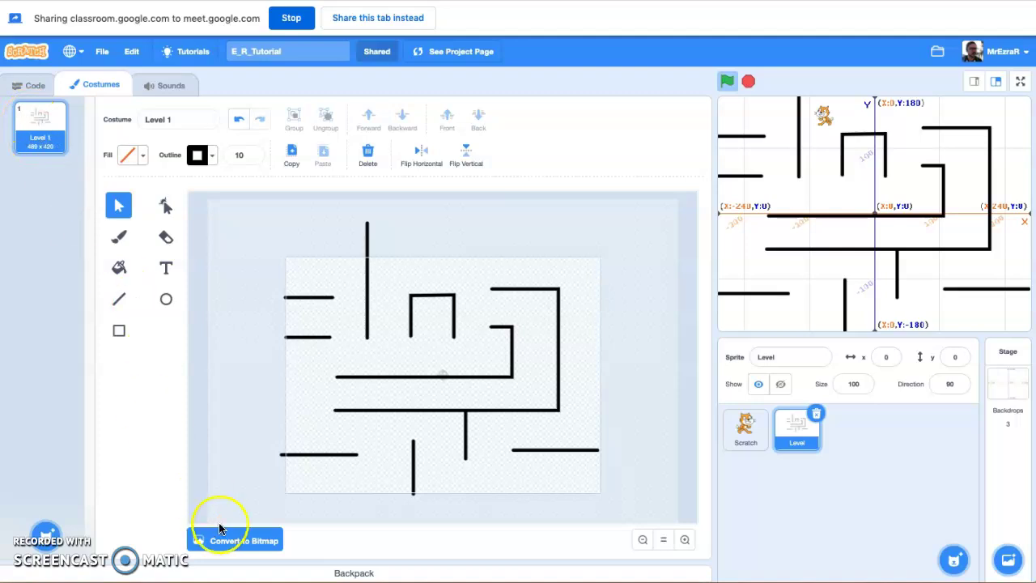